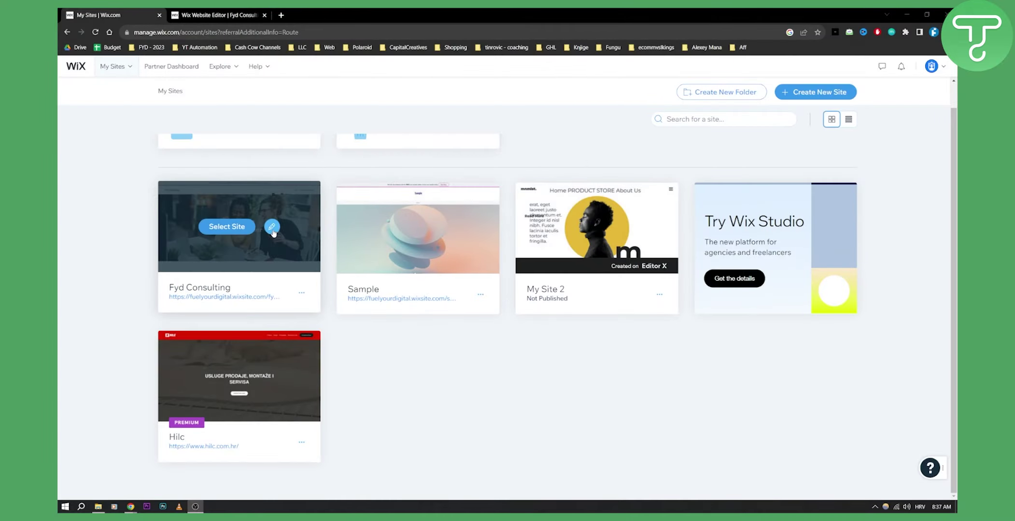
Open the Fyd Consulting site from My Sites in the Wix Editor
{"action": "left_click", "coordinate": [272, 227]}
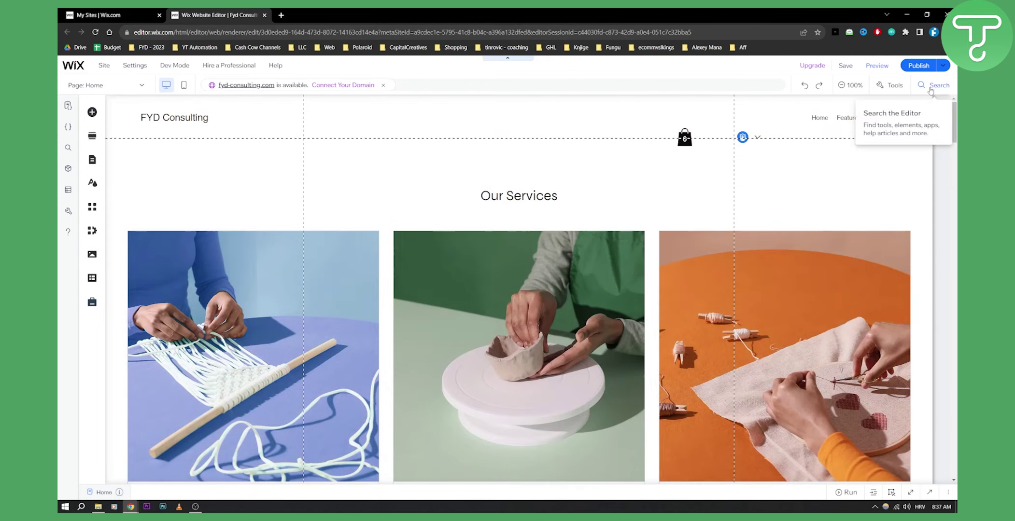
Search the editor for 'apps' and go to the Wix App Market
{"action": "left_click", "coordinate": [931, 90]}
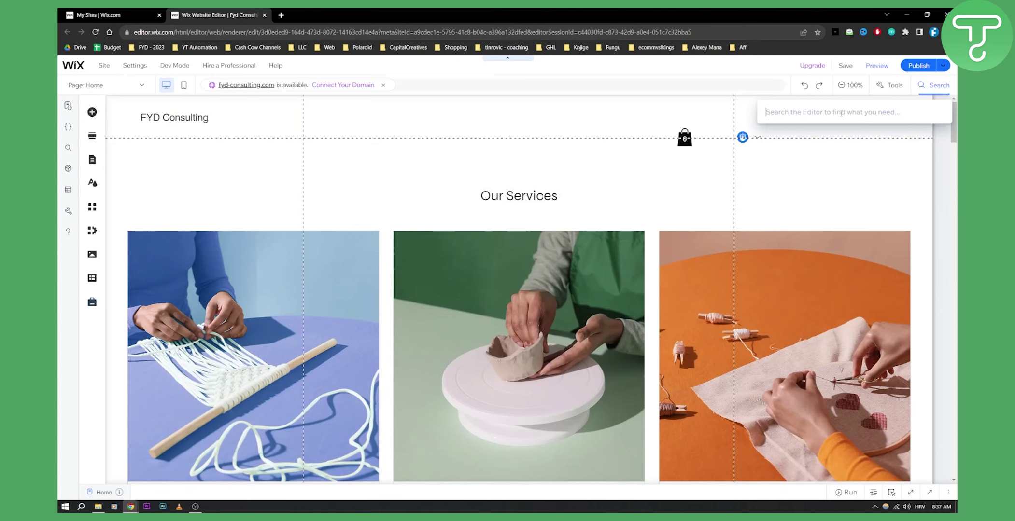
{"action": "type", "text": "apps"}
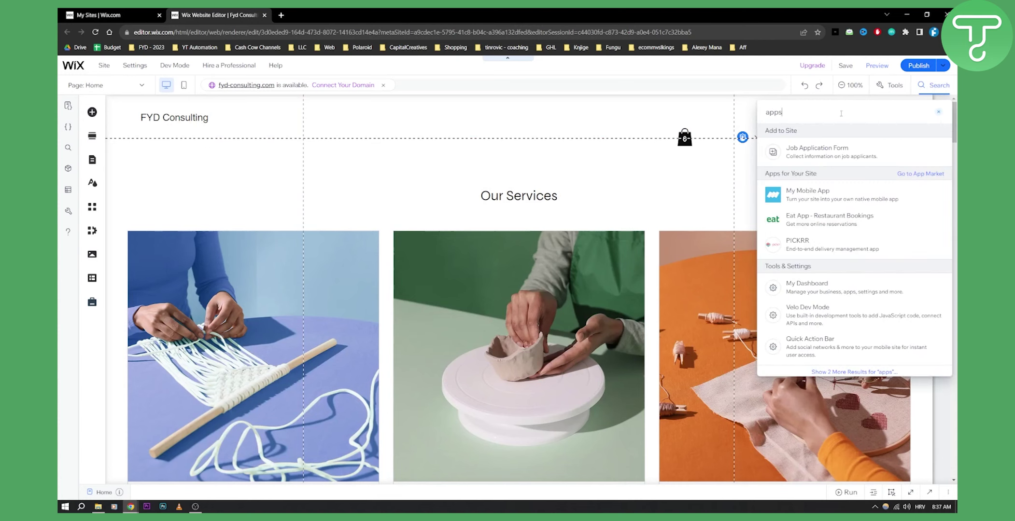
{"action": "left_click", "coordinate": [916, 176]}
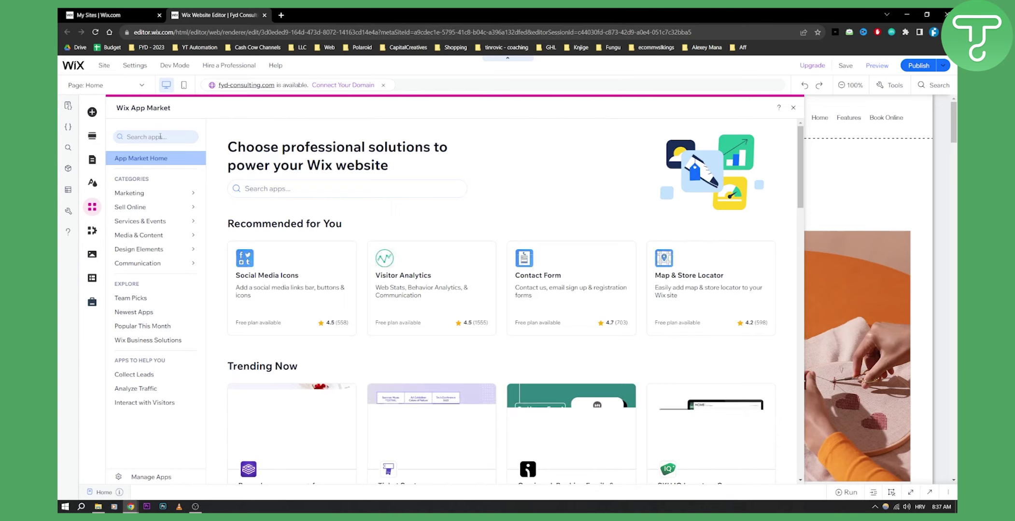
Search the App Market for 'multilingual', bringing up 23 results
{"action": "left_click", "coordinate": [159, 136]}
{"action": "type", "text": "multilingu"}
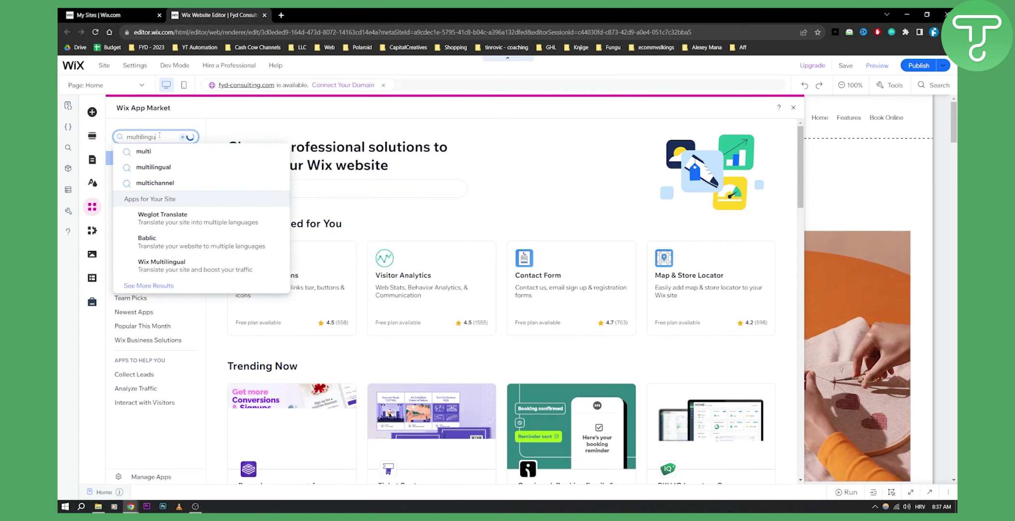
{"action": "left_click", "coordinate": [154, 151]}
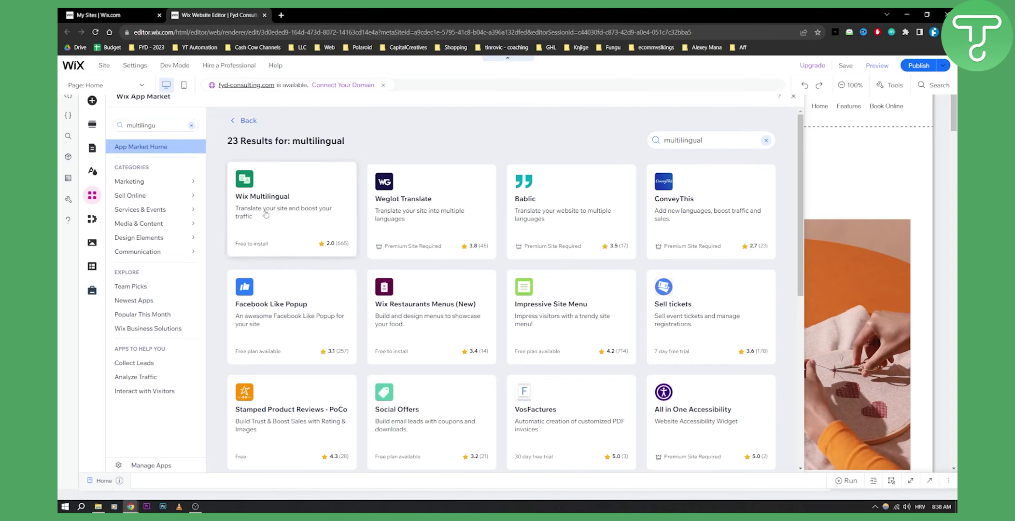
Open the Wix Multilingual page and page its previews to 'Design your site only once'
{"action": "left_click", "coordinate": [275, 214]}
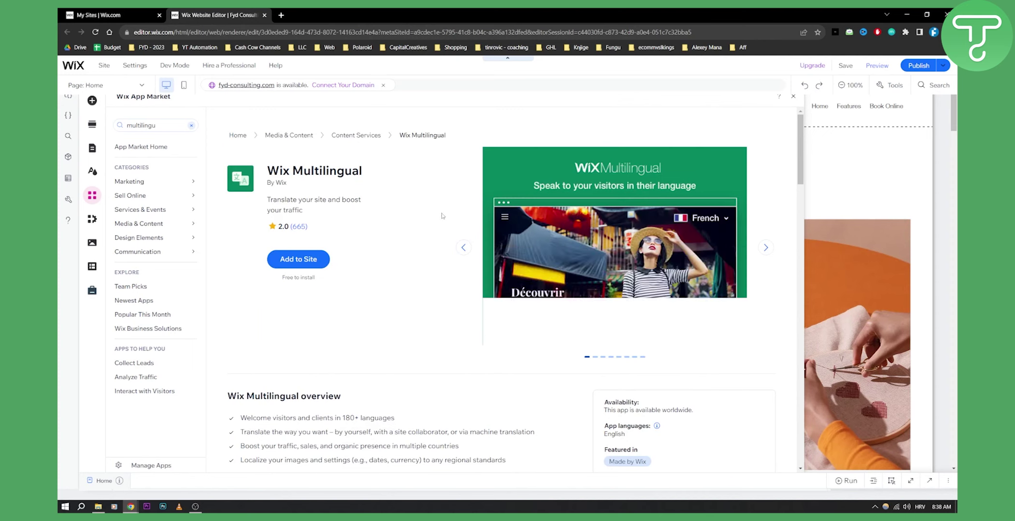
{"action": "left_click", "coordinate": [766, 248]}
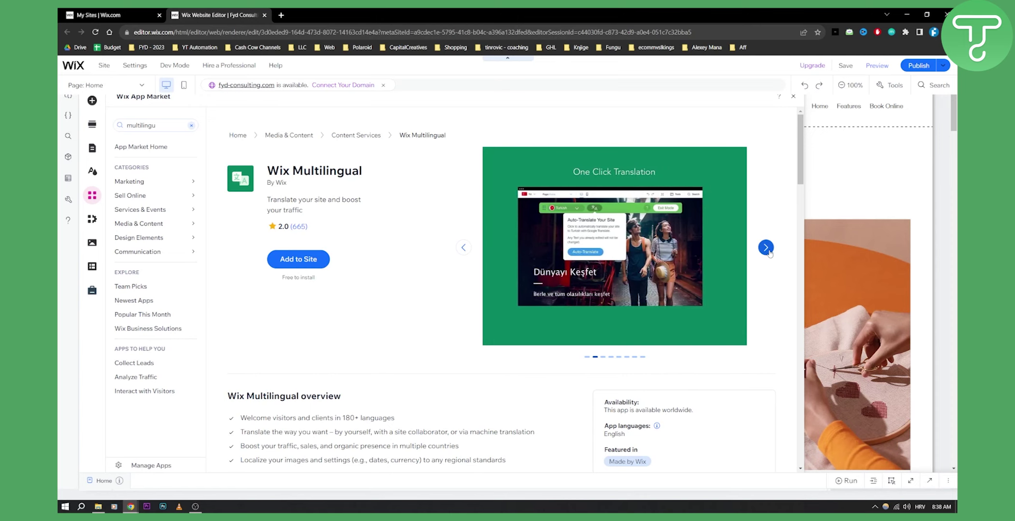
{"action": "left_click", "coordinate": [765, 248]}
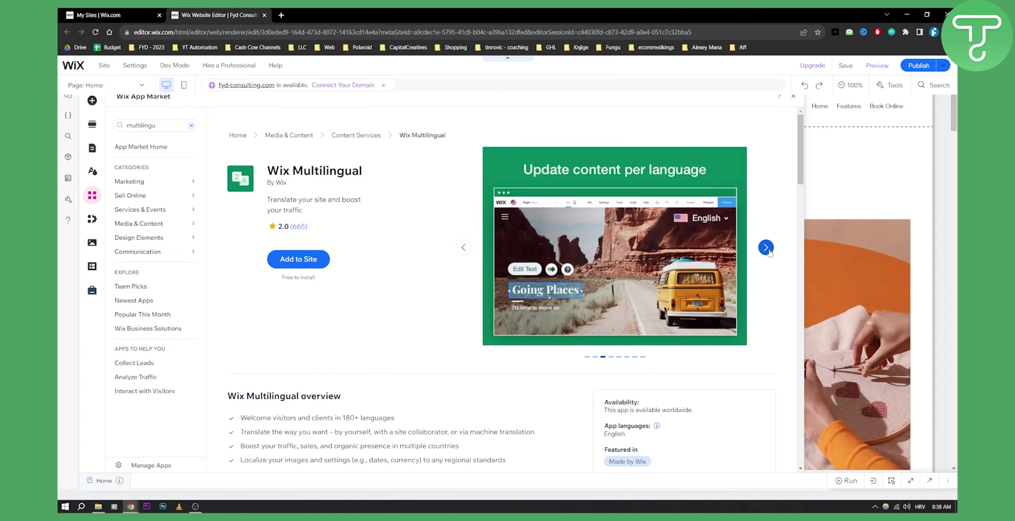
{"action": "left_click", "coordinate": [765, 248]}
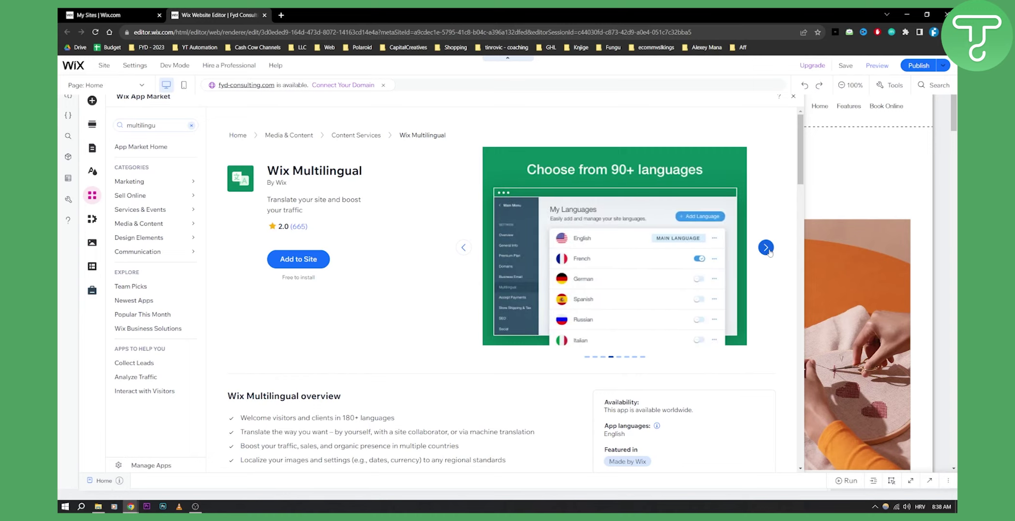
{"action": "left_click", "coordinate": [766, 248]}
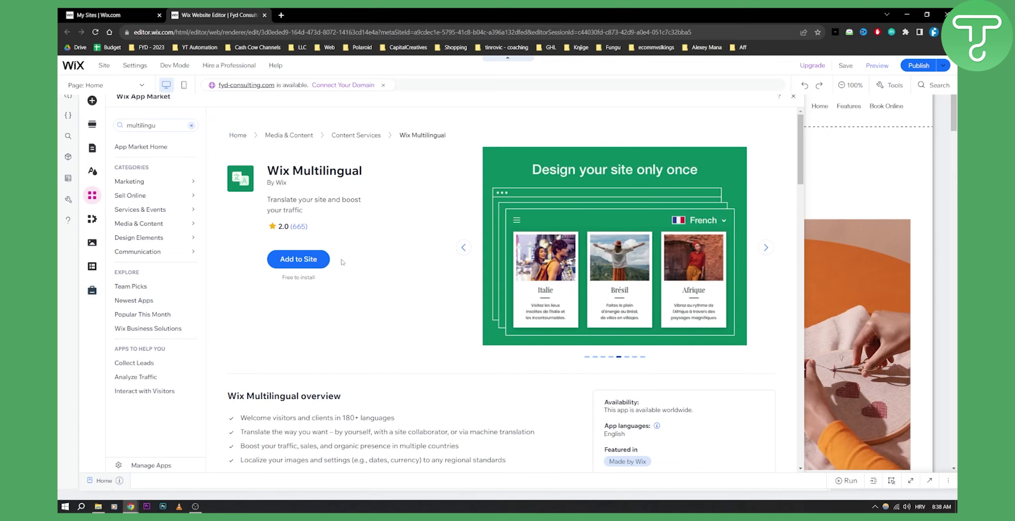
{"action": "scroll", "coordinate": [381, 299], "scroll_direction": "down", "scroll_amount": 3}
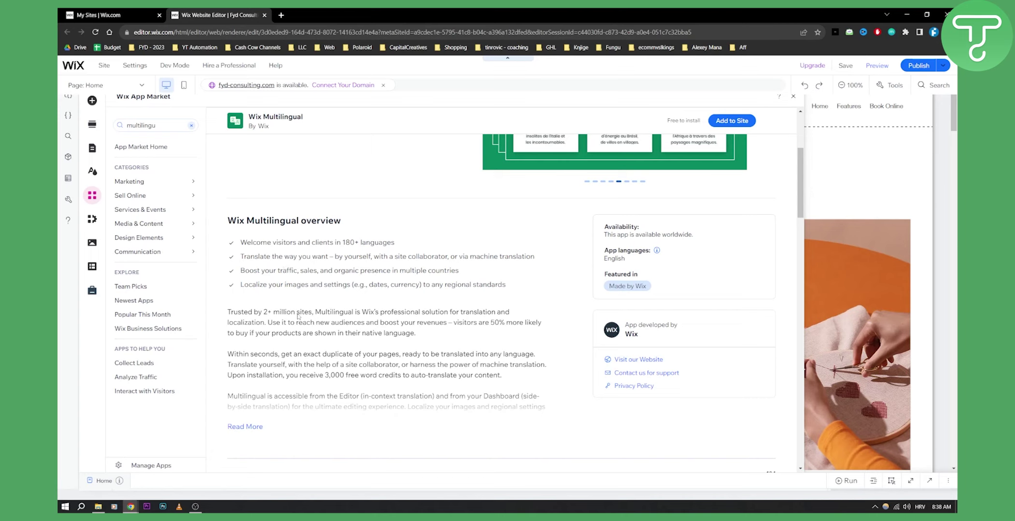
{"action": "scroll", "coordinate": [608, 311], "scroll_direction": "up", "scroll_amount": 2}
{"action": "scroll", "coordinate": [603, 313], "scroll_direction": "down", "scroll_amount": 2}
{"action": "scroll", "coordinate": [539, 313], "scroll_direction": "up", "scroll_amount": 2}
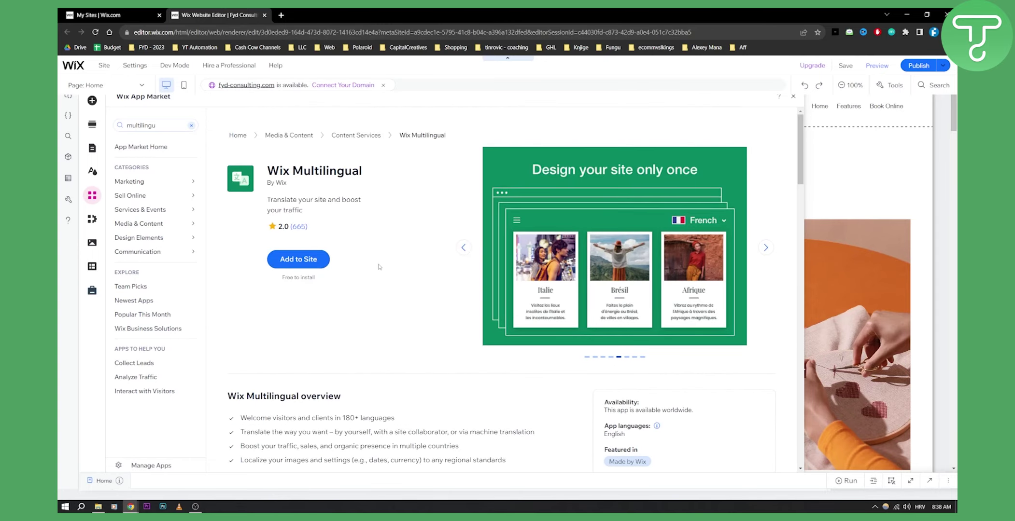